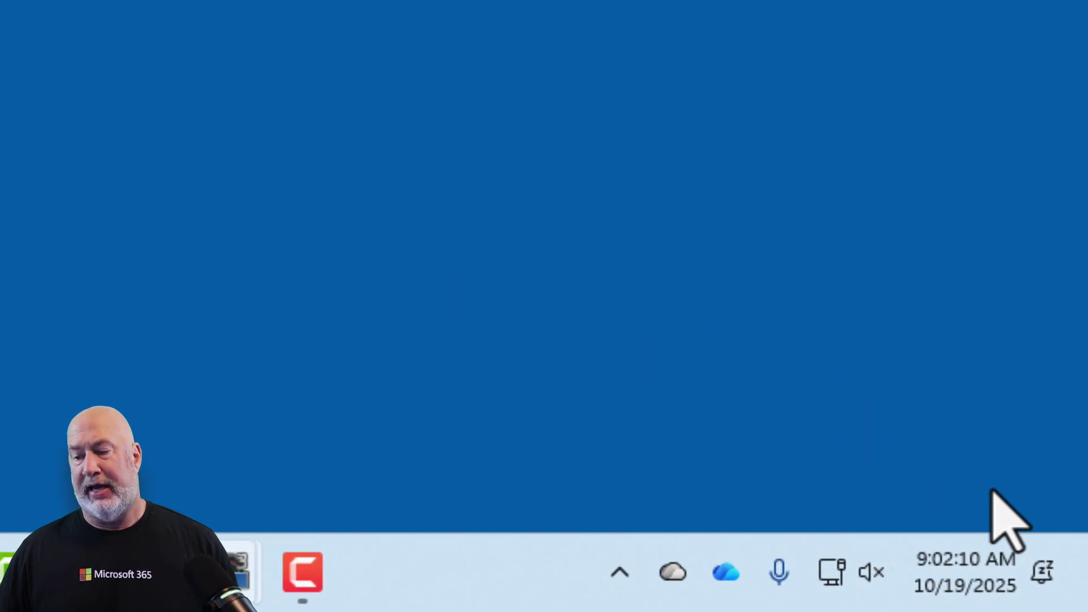
- Open the date and calendar panel, collapse and re-expand the calendar, then close it
{"action": "left_click", "coordinate": [992, 572]}
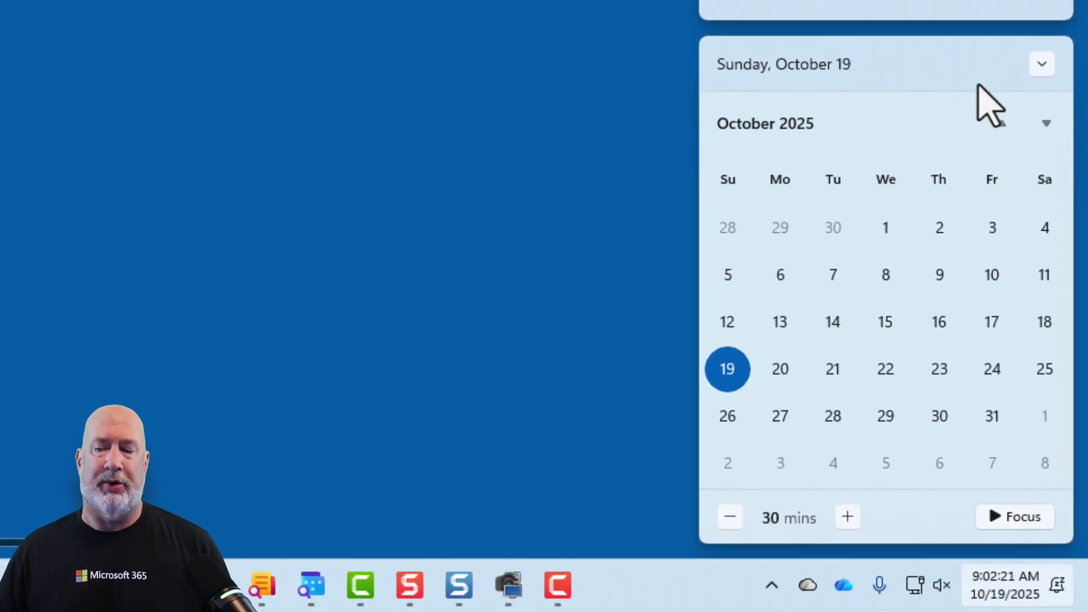
{"action": "left_click", "coordinate": [1047, 66]}
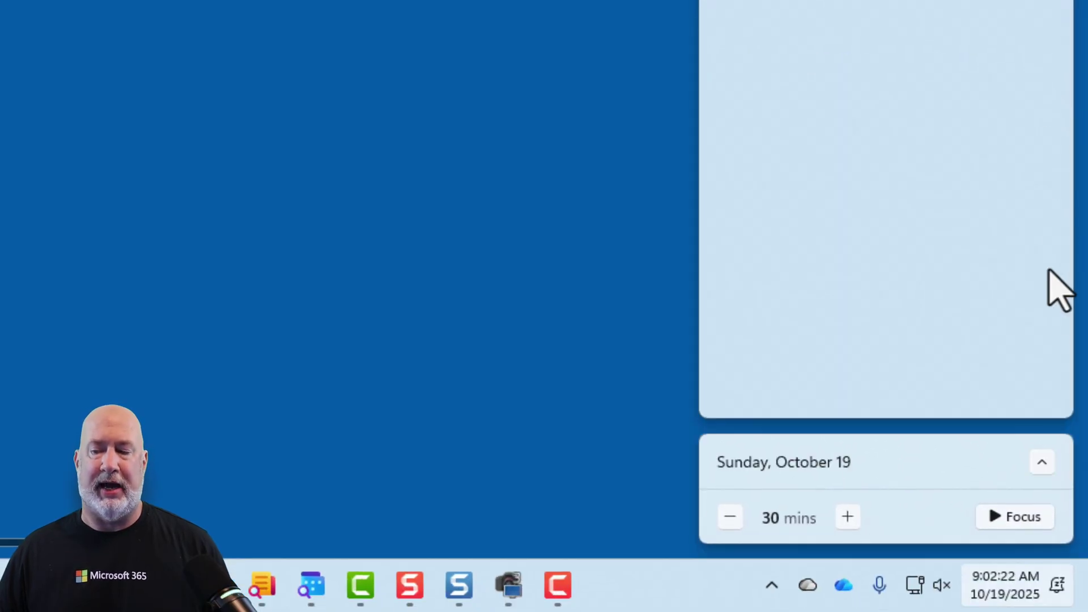
{"action": "left_click", "coordinate": [1043, 463]}
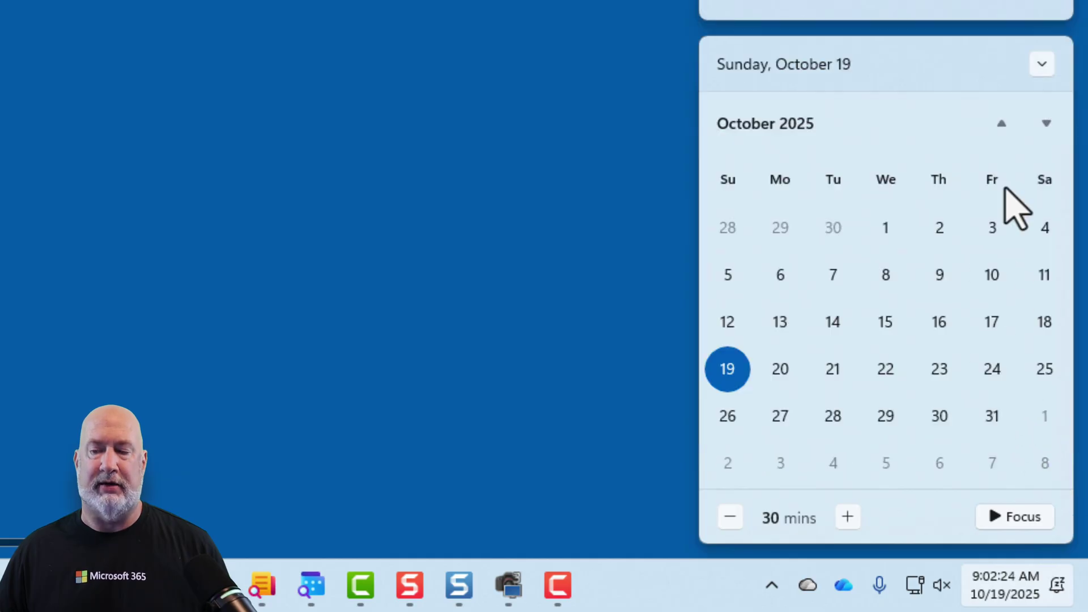
{"action": "left_click", "coordinate": [462, 2]}
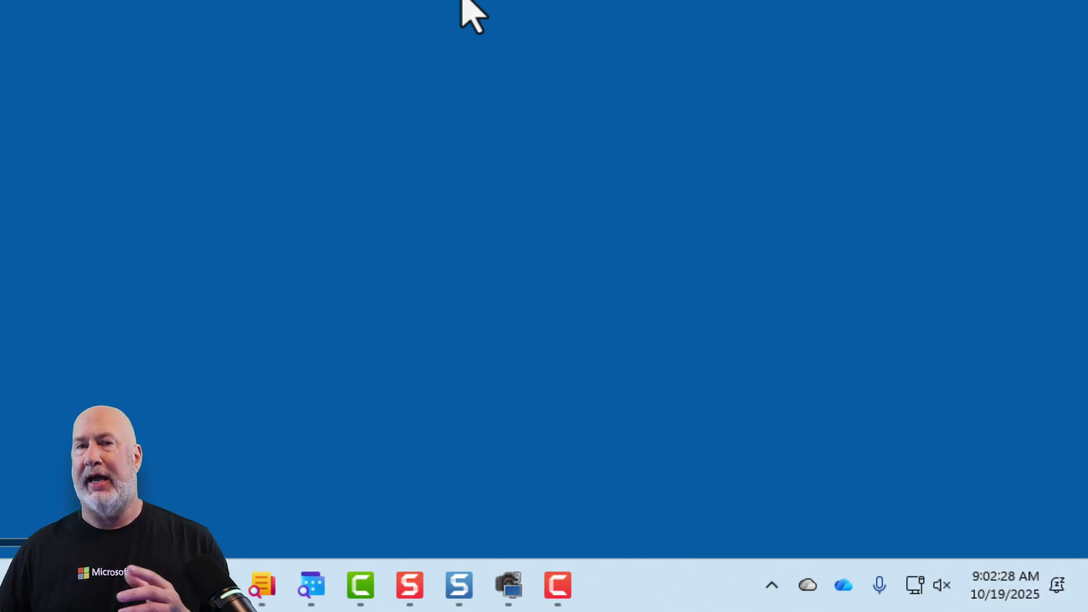
- Briefly open the notifications panel, Quick Settings and hidden tray icons with Win+N, Win+A, Win+B
{"action": "key", "text": "super+n"}
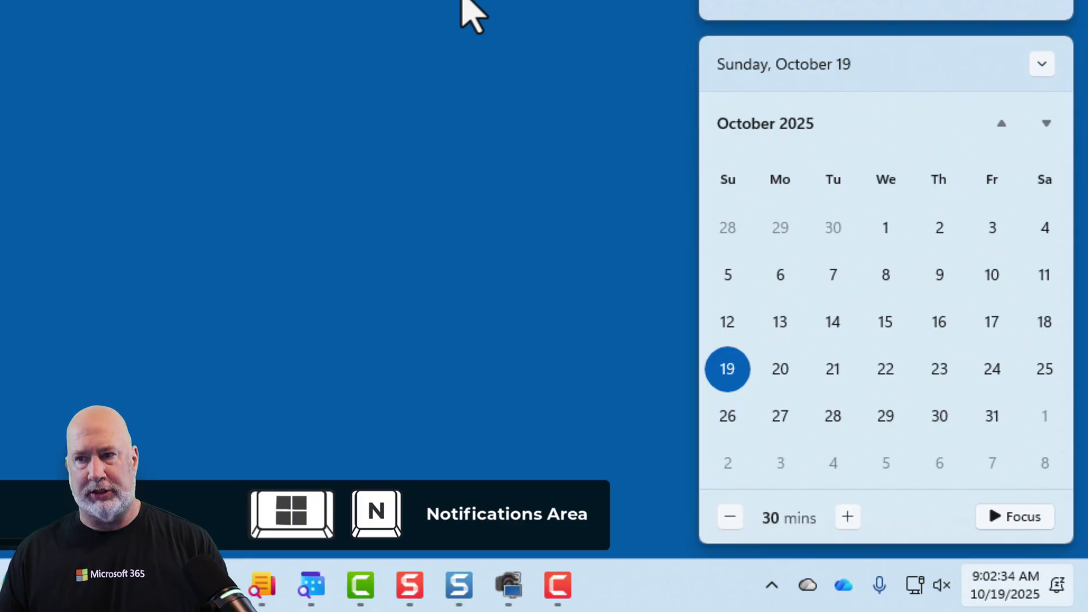
{"action": "left_click", "coordinate": [464, 3]}
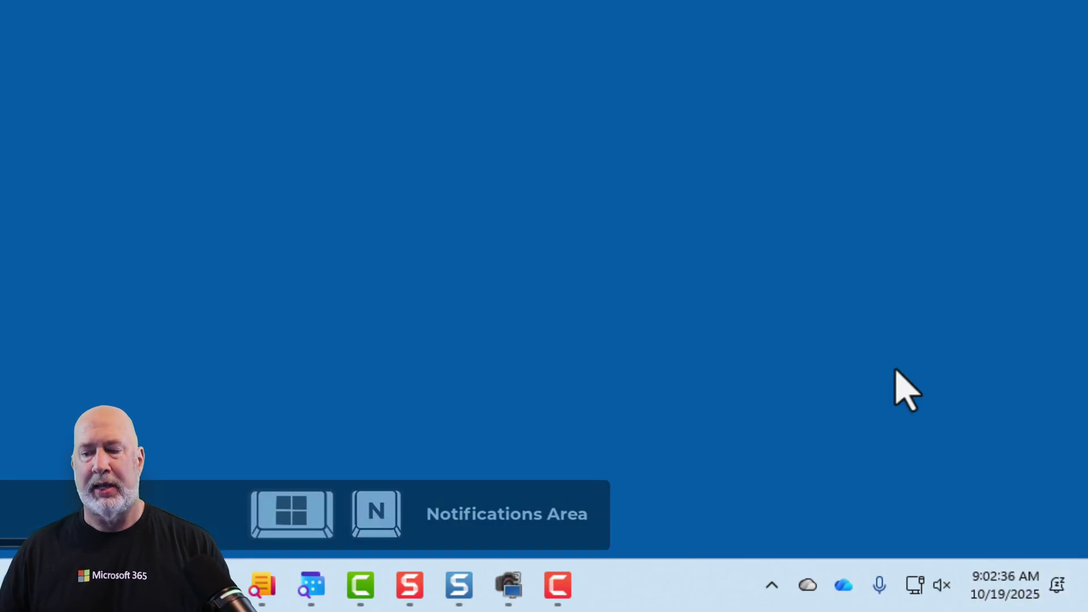
{"action": "mouse_move", "coordinate": [993, 587]}
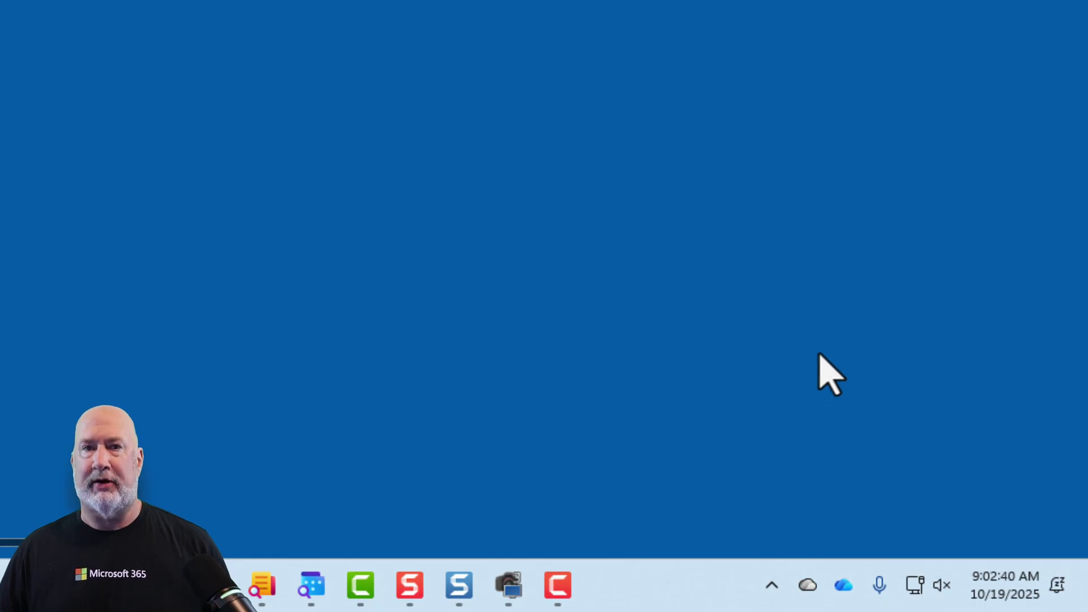
{"action": "mouse_move", "coordinate": [914, 594]}
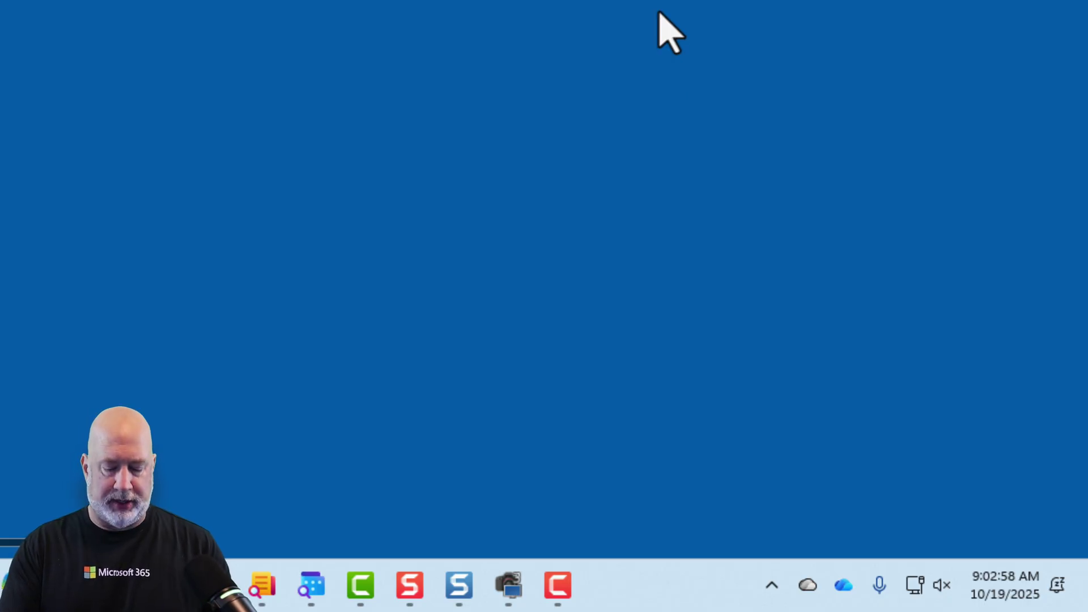
{"action": "key", "text": "super+a"}
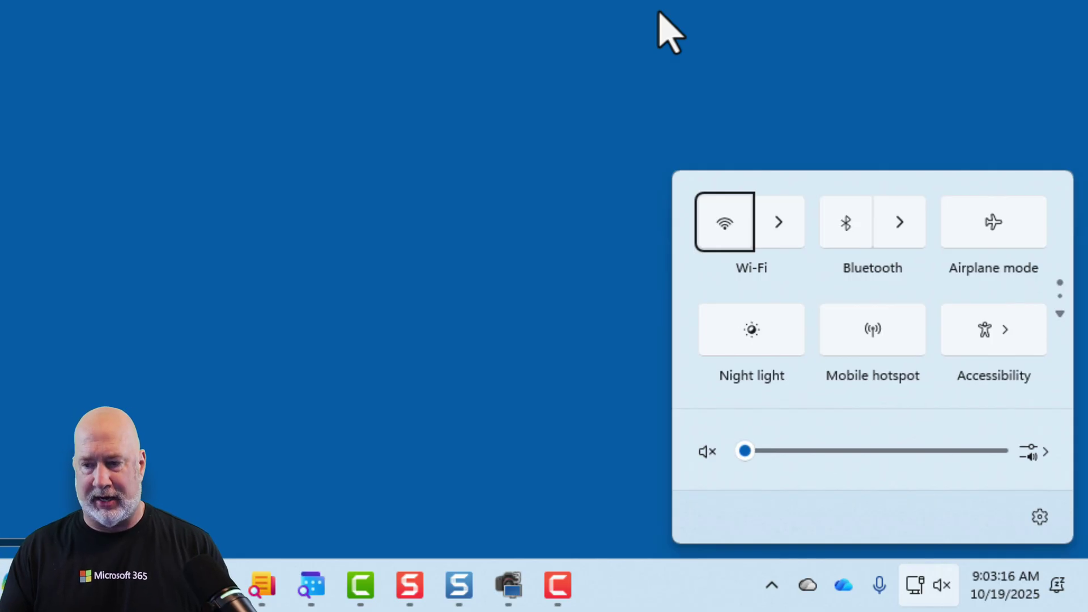
{"action": "key", "text": "Escape"}
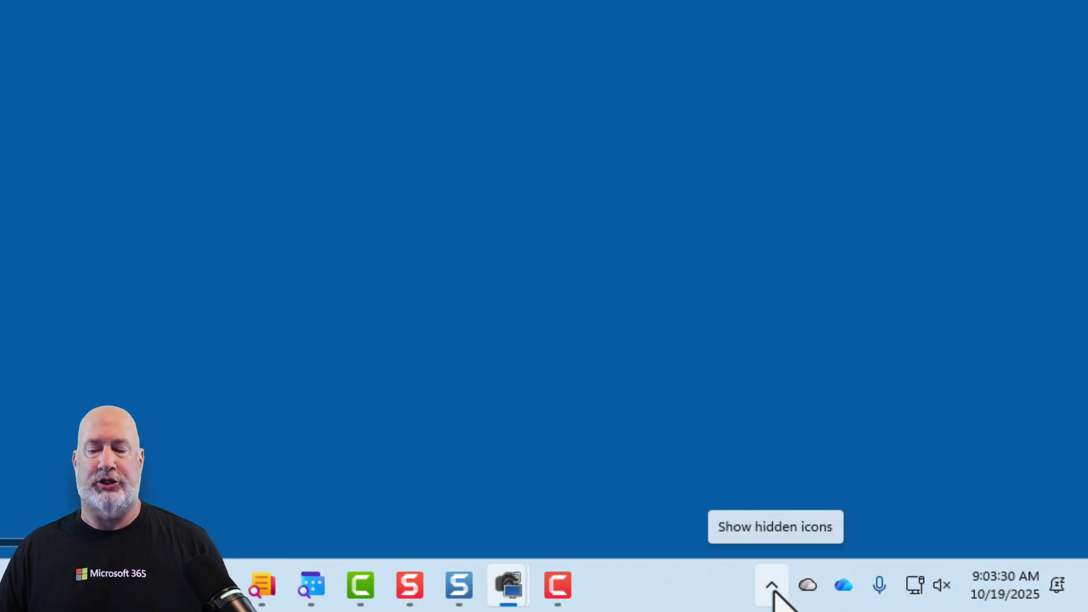
{"action": "key", "text": "super+b"}
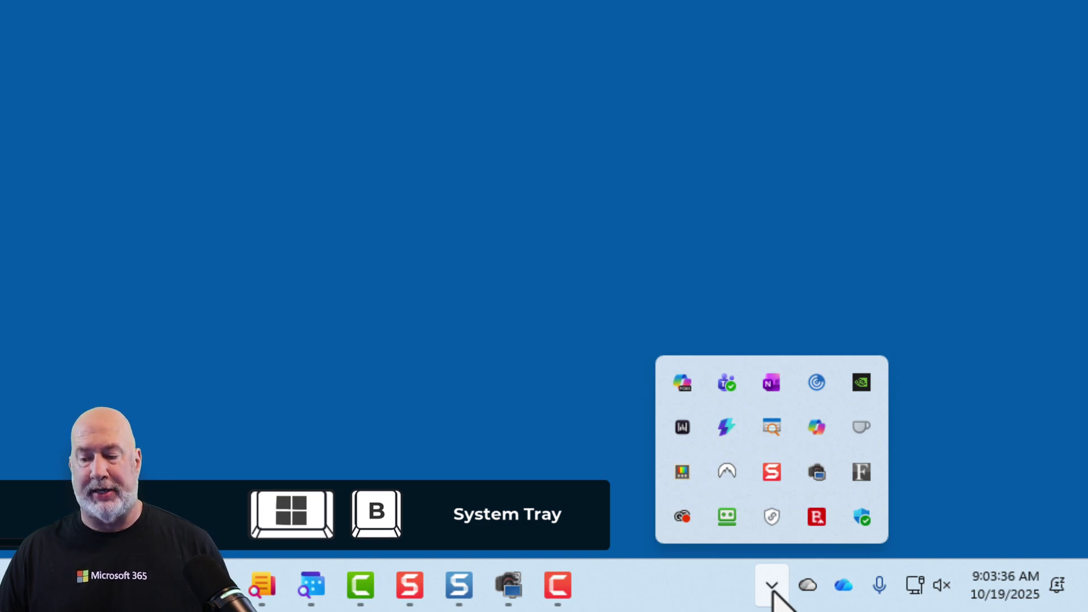
{"action": "left_click", "coordinate": [772, 589]}
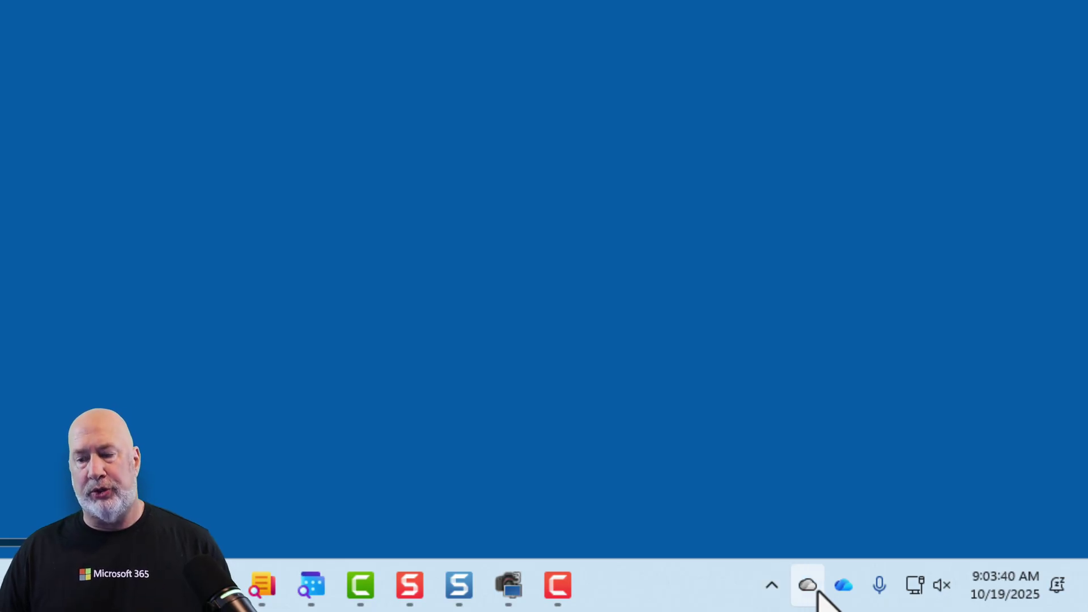
- Open Taskbar settings from the taskbar's context menu and collapse then re-expand System tray icons
{"action": "mouse_move", "coordinate": [838, 586]}
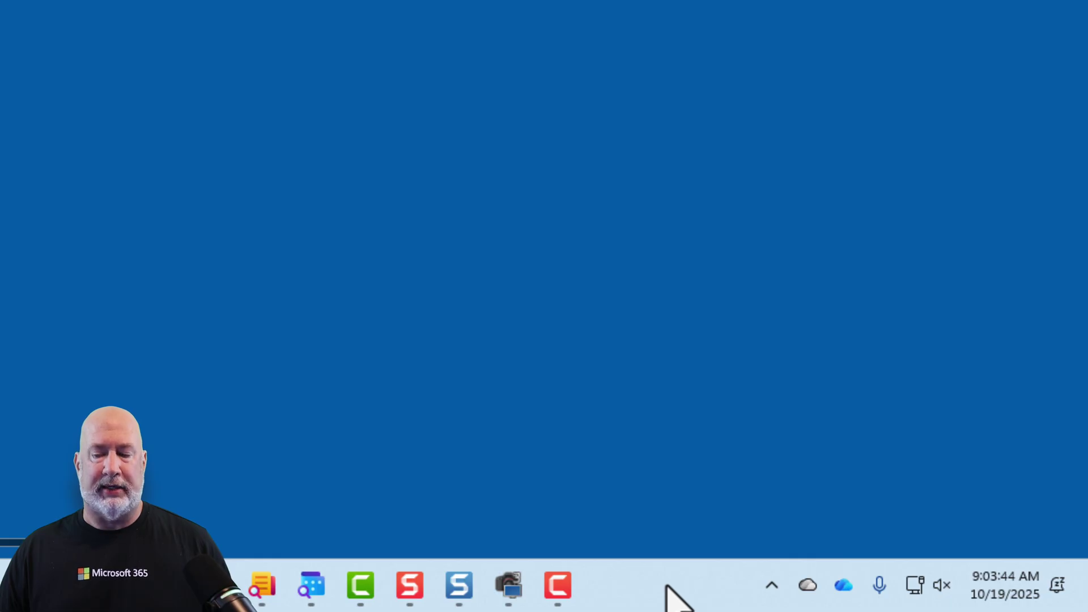
{"action": "right_click", "coordinate": [667, 586]}
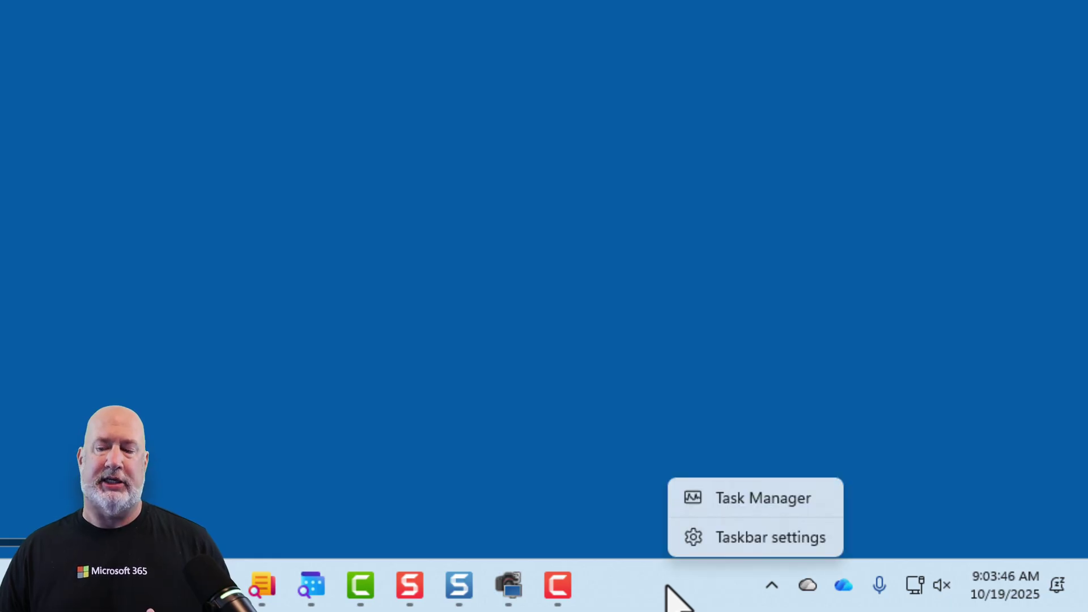
{"action": "left_click", "coordinate": [763, 545]}
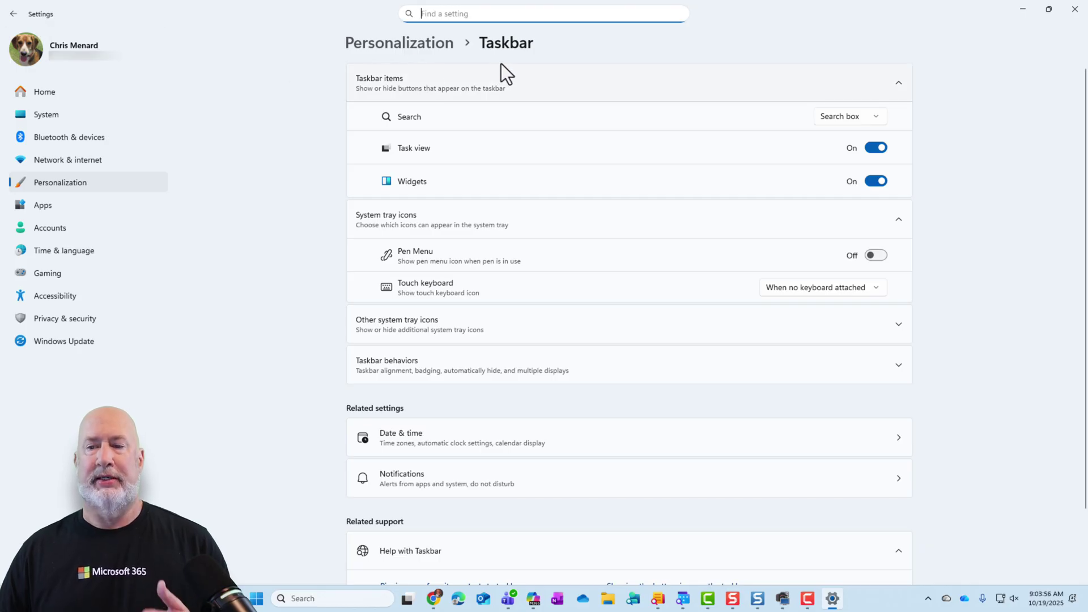
{"action": "scroll", "coordinate": [525, 98], "scroll_direction": "down", "scroll_amount": 2}
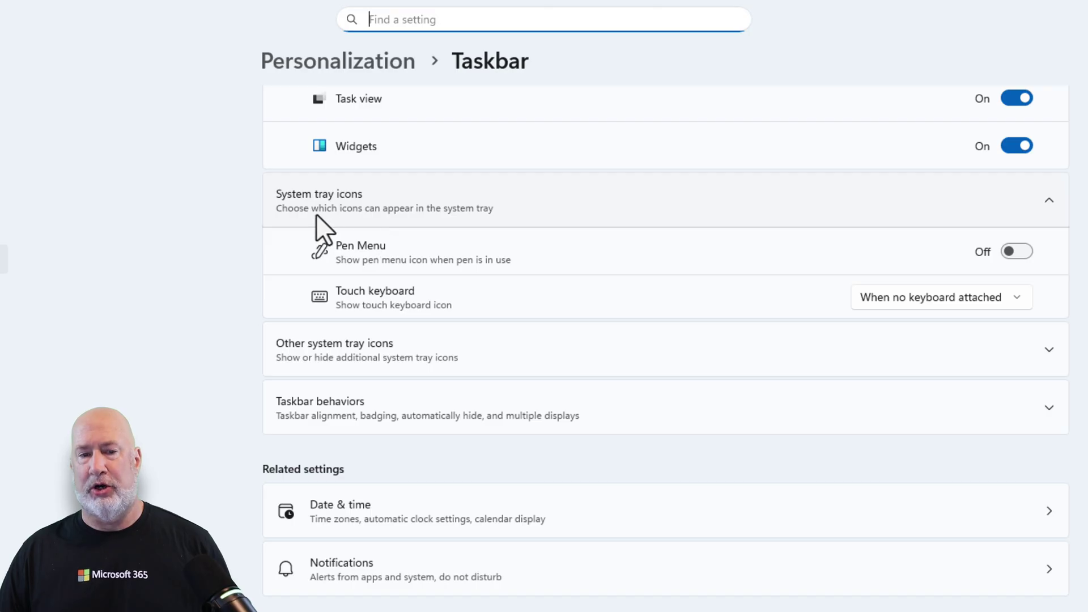
{"action": "left_click", "coordinate": [1042, 207]}
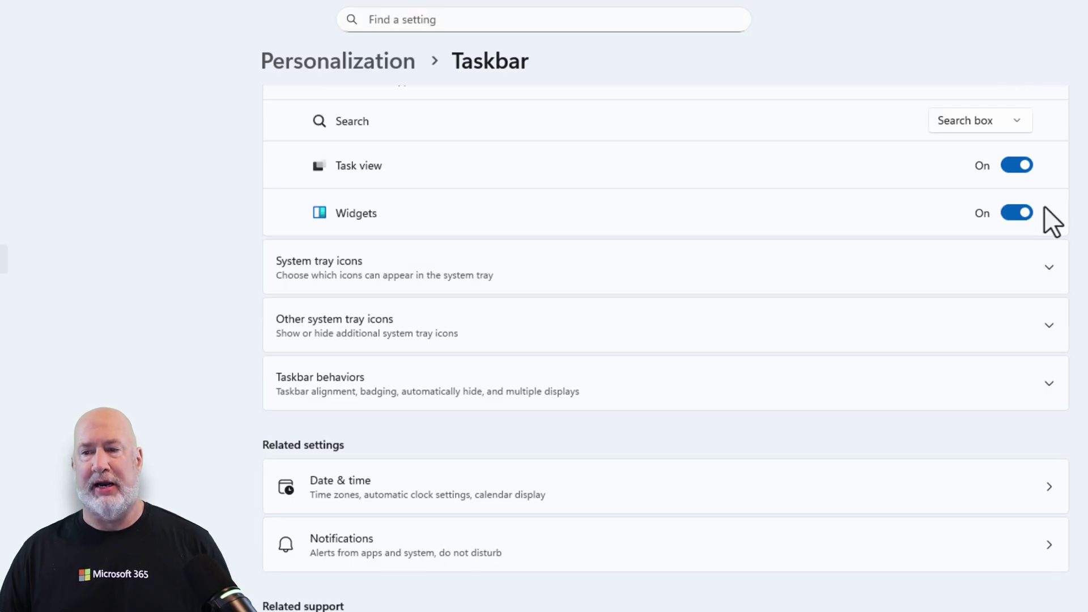
{"action": "left_click", "coordinate": [1053, 274]}
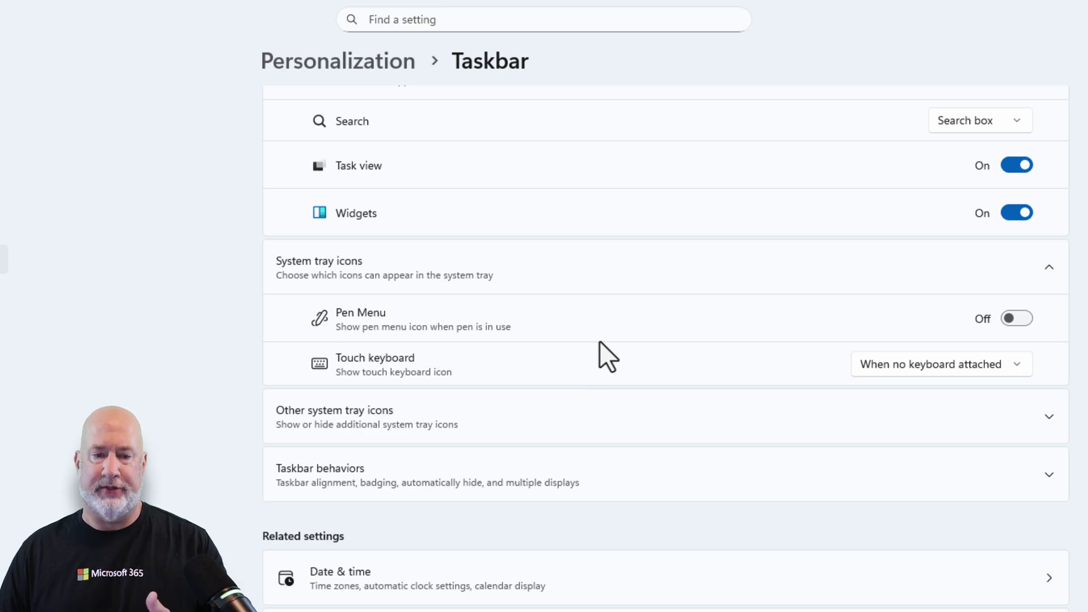
{"action": "scroll", "coordinate": [567, 335], "scroll_direction": "down", "scroll_amount": 2}
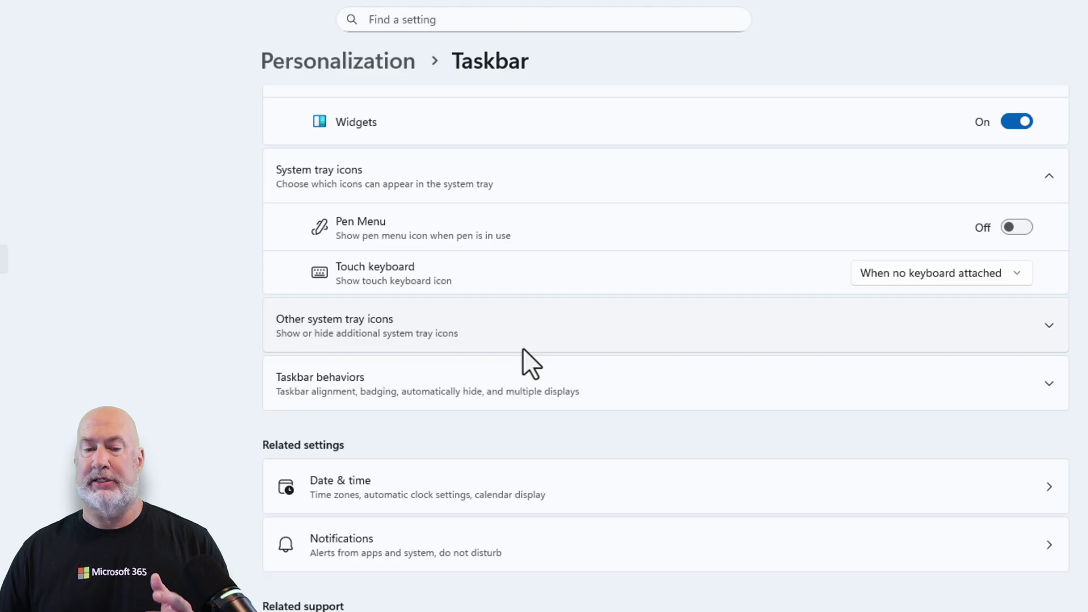
- Expand the Other system tray icons list and scroll through the available tray apps
{"action": "left_click", "coordinate": [1046, 325]}
{"action": "scroll", "coordinate": [1055, 327], "scroll_direction": "down", "scroll_amount": 5}
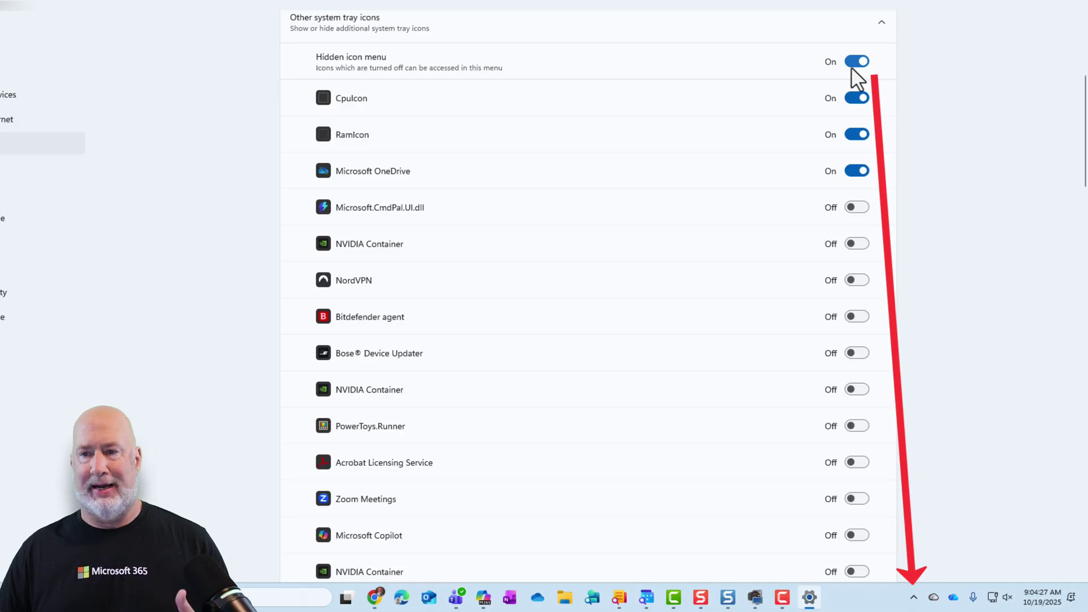
{"action": "left_click", "coordinate": [855, 65]}
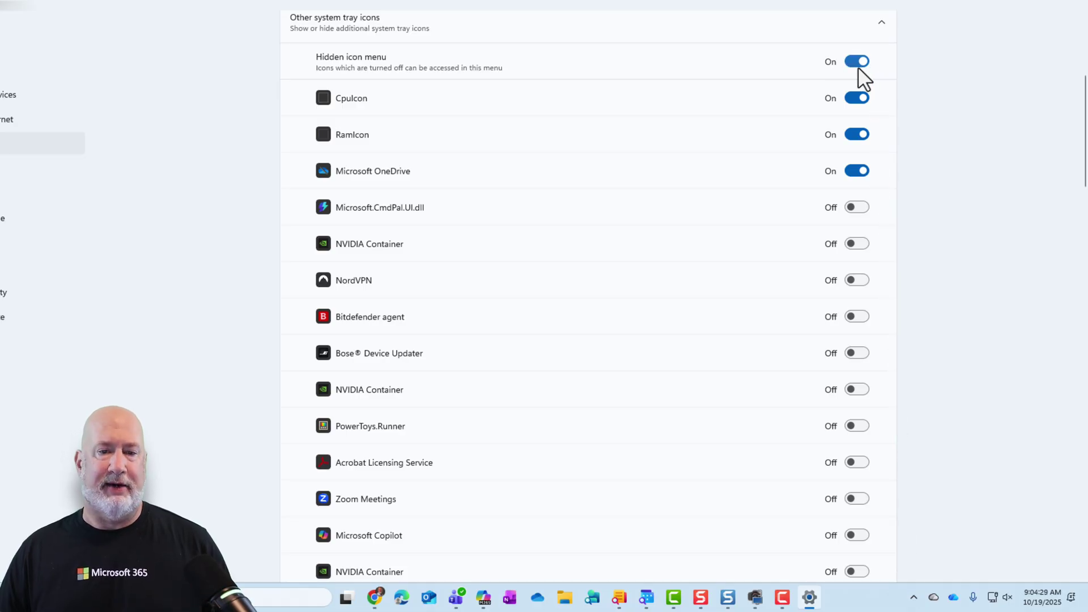
{"action": "scroll", "coordinate": [860, 71], "scroll_direction": "down", "scroll_amount": 3}
{"action": "scroll", "coordinate": [594, 149], "scroll_direction": "up", "scroll_amount": 1}
{"action": "scroll", "coordinate": [594, 148], "scroll_direction": "down", "scroll_amount": 2}
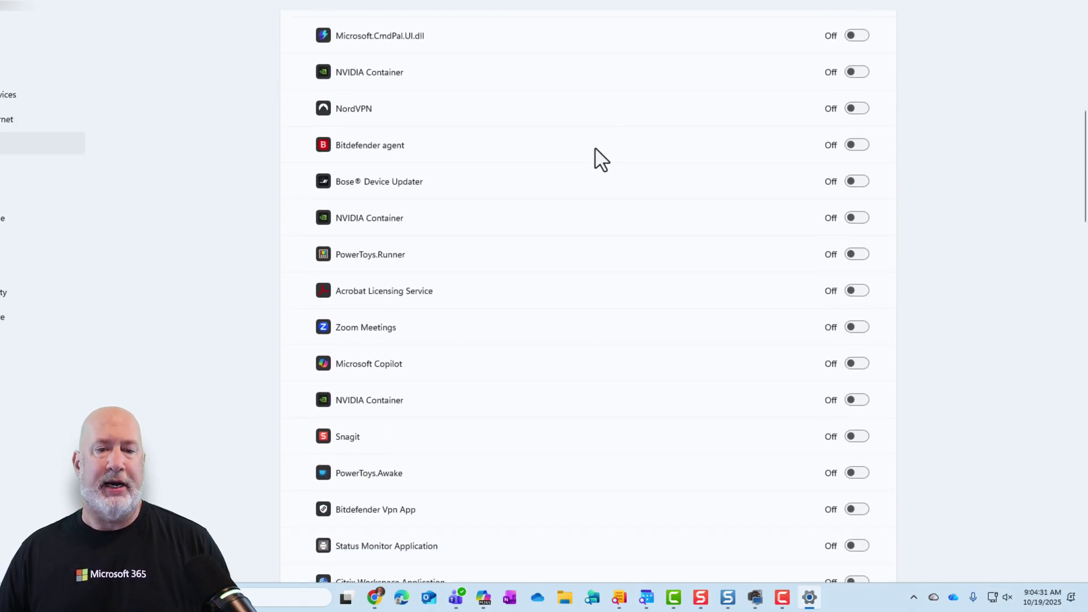
{"action": "scroll", "coordinate": [595, 149], "scroll_direction": "down", "scroll_amount": 2}
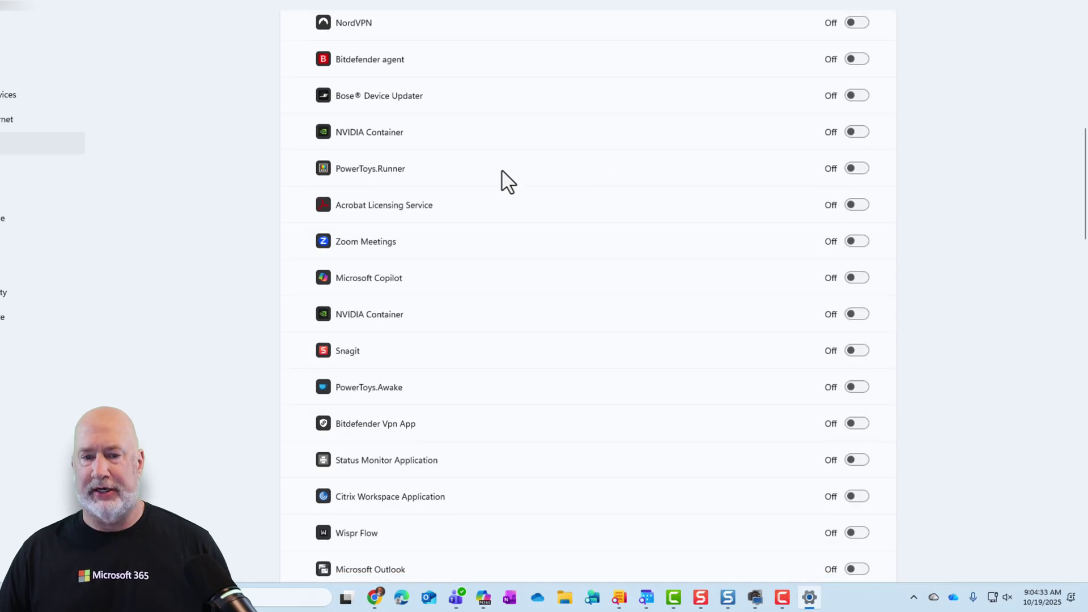
{"action": "scroll", "coordinate": [503, 180], "scroll_direction": "down", "scroll_amount": 1}
- Turn on the Zoom Meetings, Microsoft Copilot, NVIDIA Container and Snagit tray icon toggles
{"action": "left_click", "coordinate": [859, 157]}
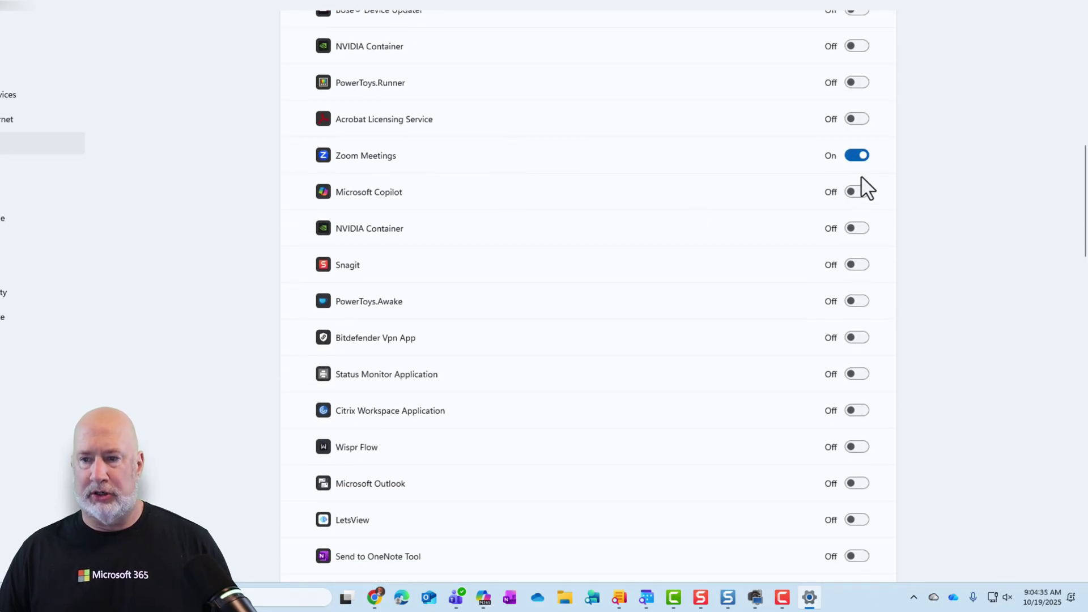
{"action": "left_click", "coordinate": [859, 195]}
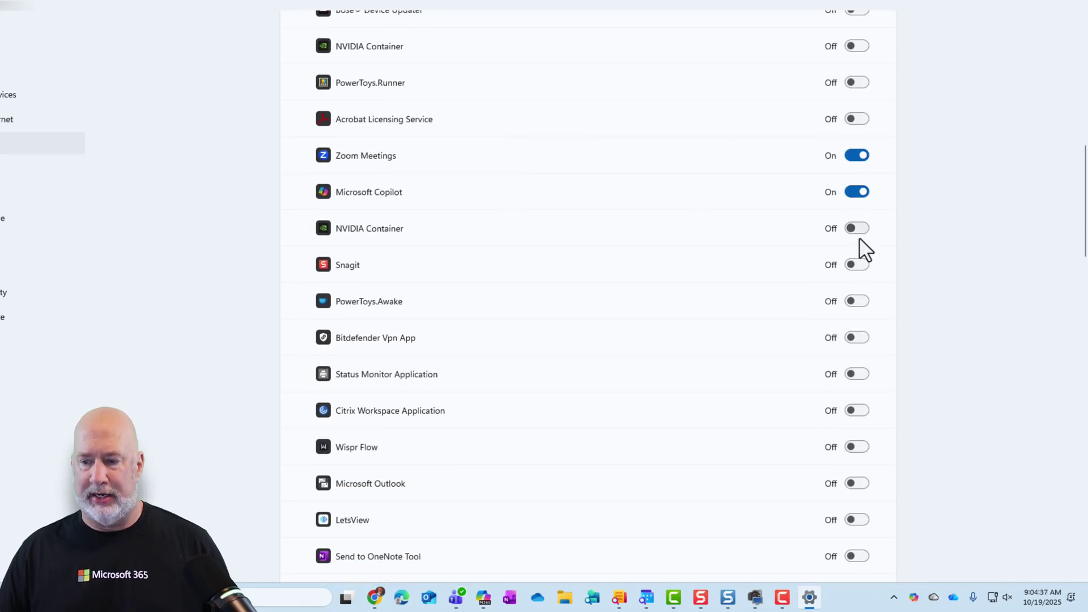
{"action": "left_click", "coordinate": [856, 229]}
{"action": "scroll", "coordinate": [855, 232], "scroll_direction": "down", "scroll_amount": 3}
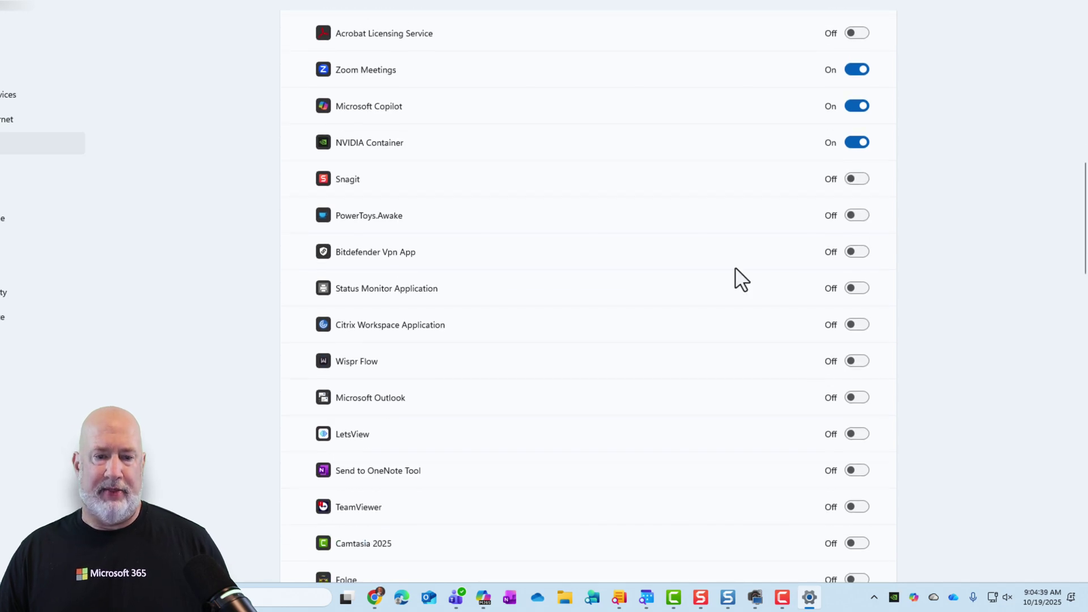
{"action": "scroll", "coordinate": [737, 277], "scroll_direction": "down", "scroll_amount": 3}
{"action": "scroll", "coordinate": [867, 177], "scroll_direction": "down", "scroll_amount": 3}
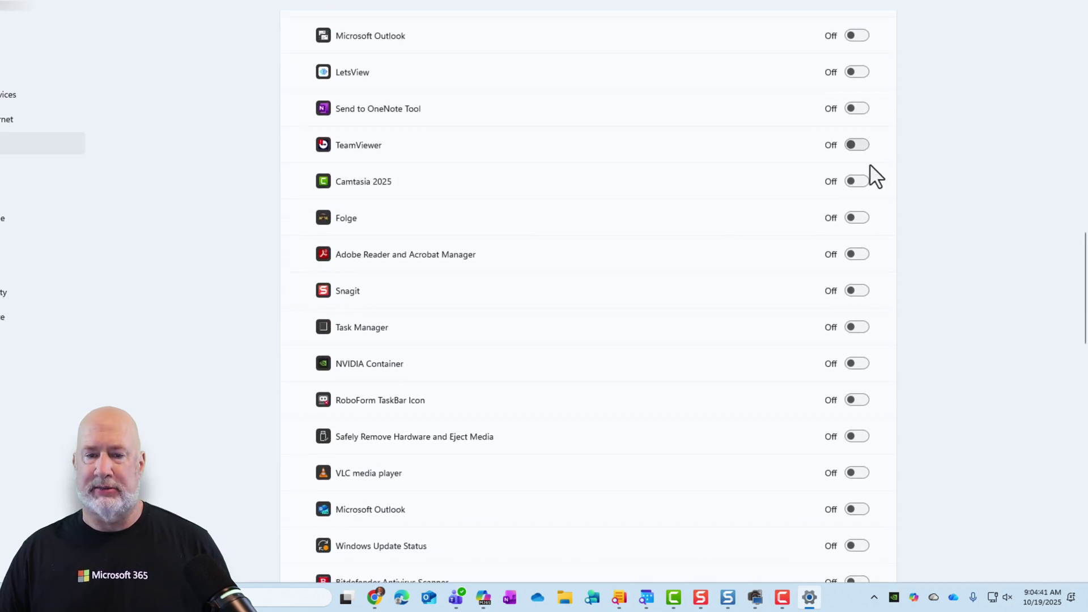
{"action": "left_click", "coordinate": [857, 138]}
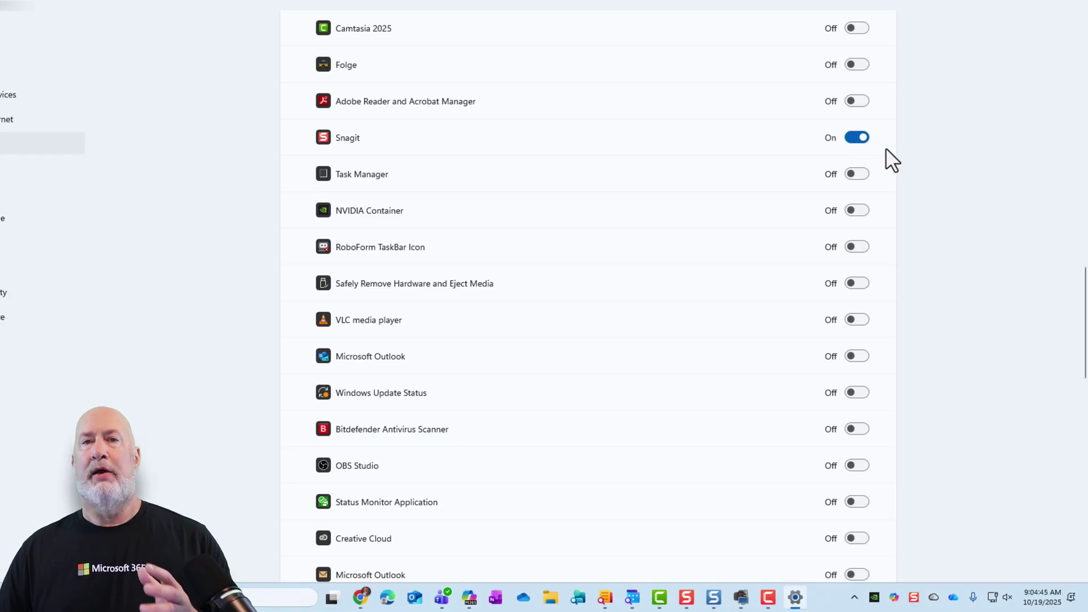
{"action": "scroll", "coordinate": [892, 162], "scroll_direction": "up", "scroll_amount": 3}
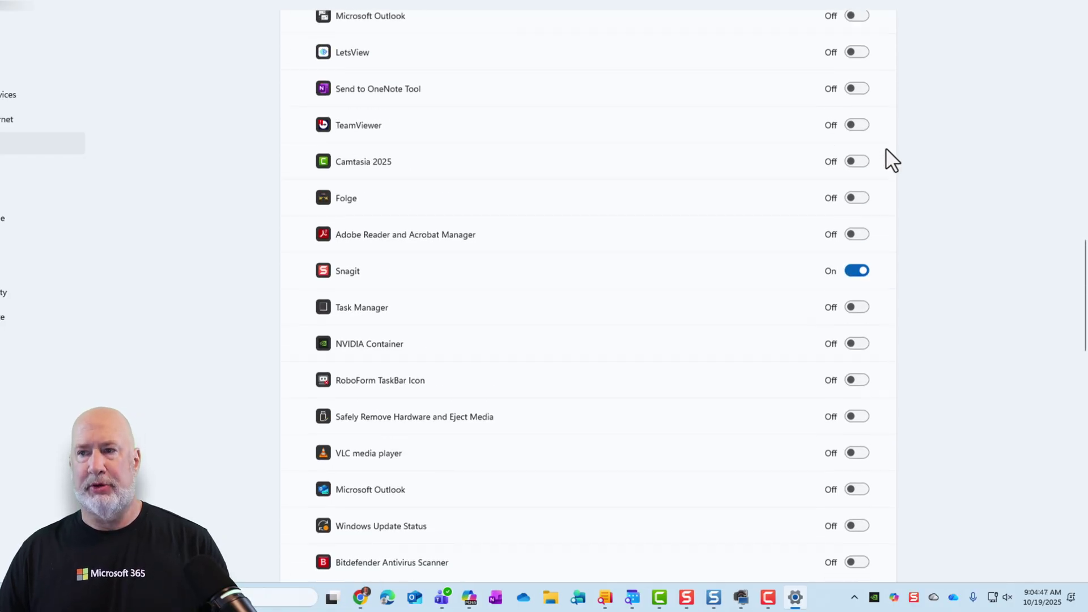
{"action": "scroll", "coordinate": [893, 161], "scroll_direction": "up", "scroll_amount": 2}
- Close Settings and pin the Bitdefender icon onto the visible tray beside NVIDIA
{"action": "key", "text": "alt+F4"}
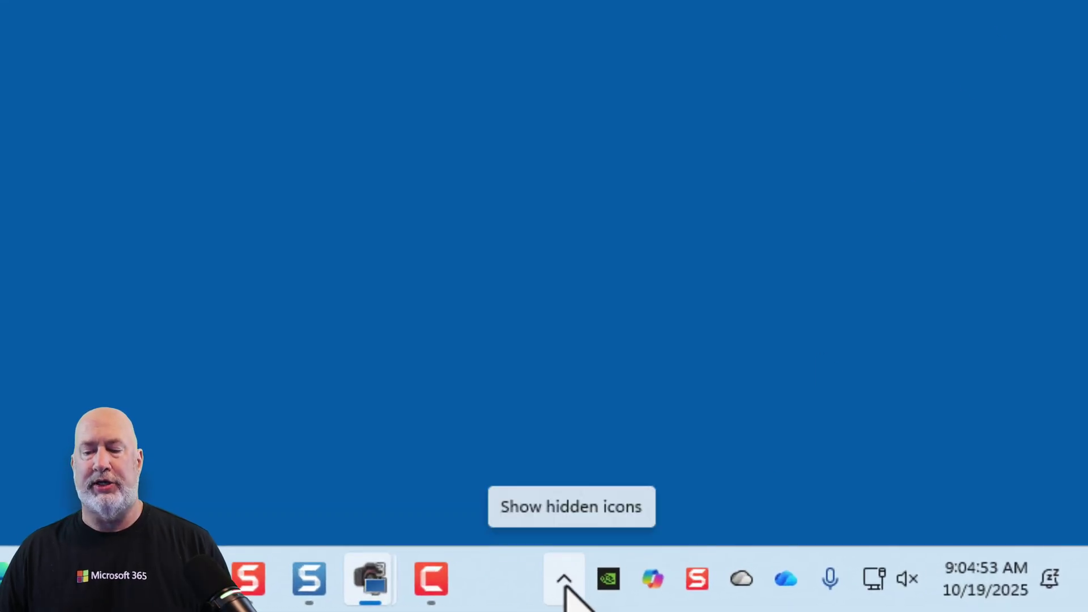
{"action": "left_click", "coordinate": [564, 579]}
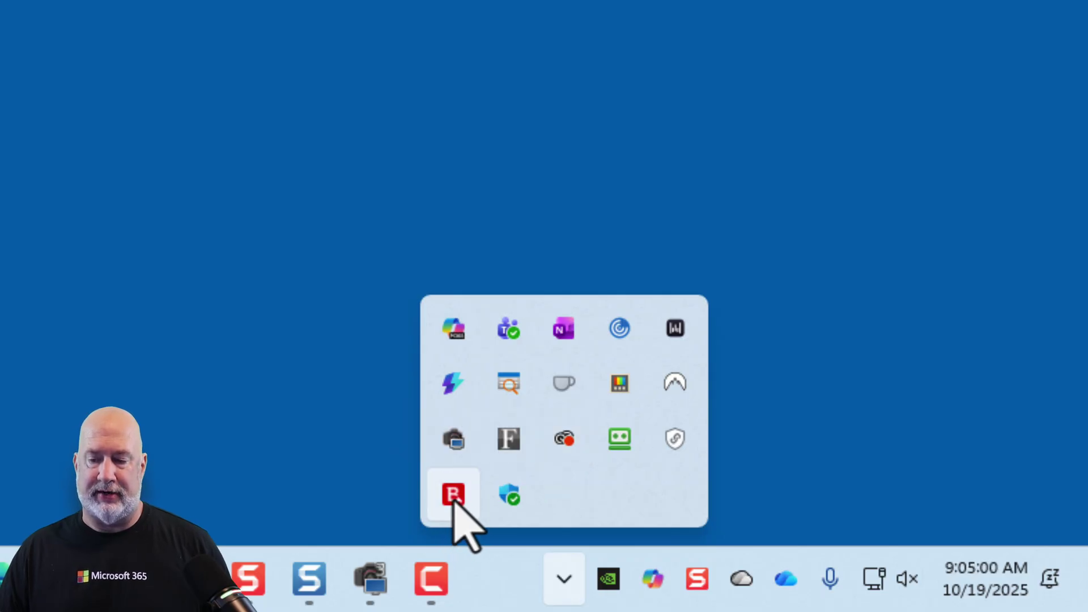
{"action": "mouse_move", "coordinate": [455, 500]}
{"action": "left_mouse_down"}
{"action": "mouse_move", "coordinate": [609, 533]}
{"action": "mouse_move", "coordinate": [724, 597]}
{"action": "left_mouse_up"}
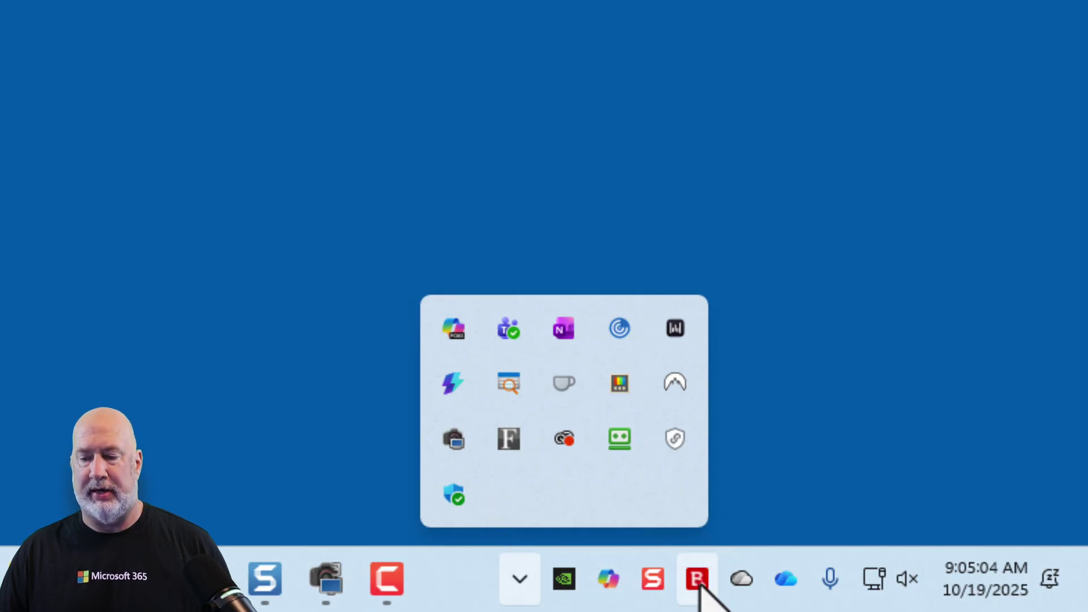
{"action": "left_click_drag", "start_coordinate": [701, 585], "coordinate": [606, 587]}
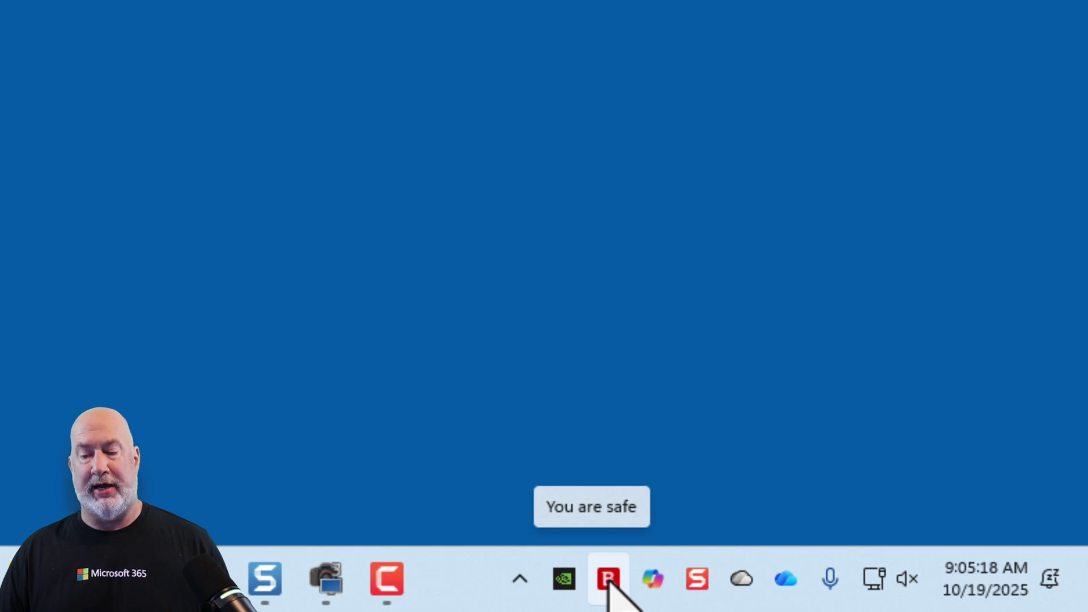
- Move the Bitdefender, NVIDIA and Copilot icons back into the hidden icons menu
{"action": "left_click_drag", "start_coordinate": [608, 582], "coordinate": [535, 587]}
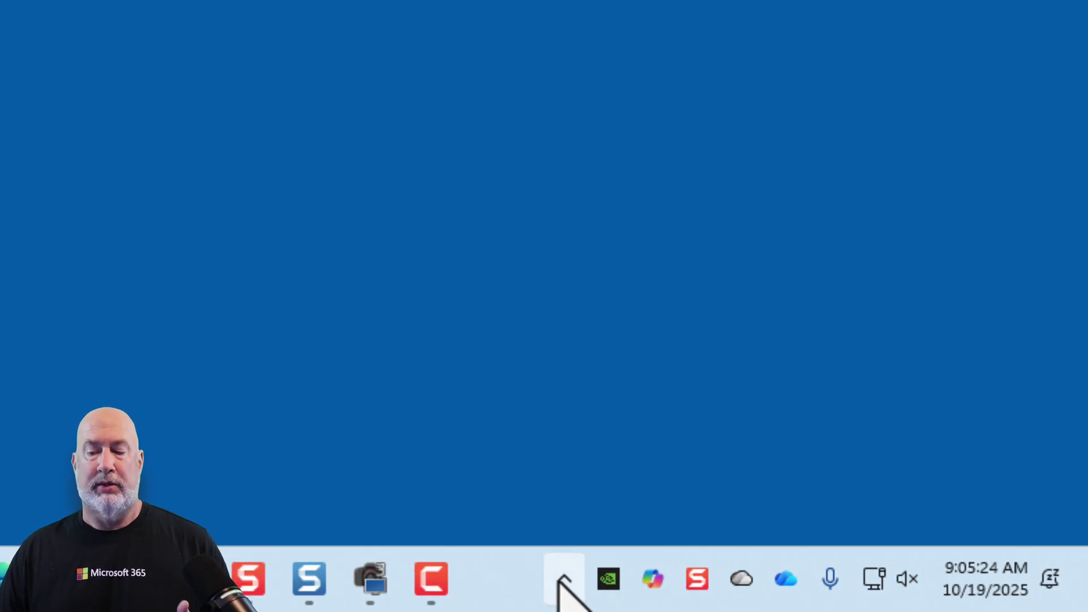
{"action": "left_click_drag", "start_coordinate": [608, 584], "coordinate": [570, 586]}
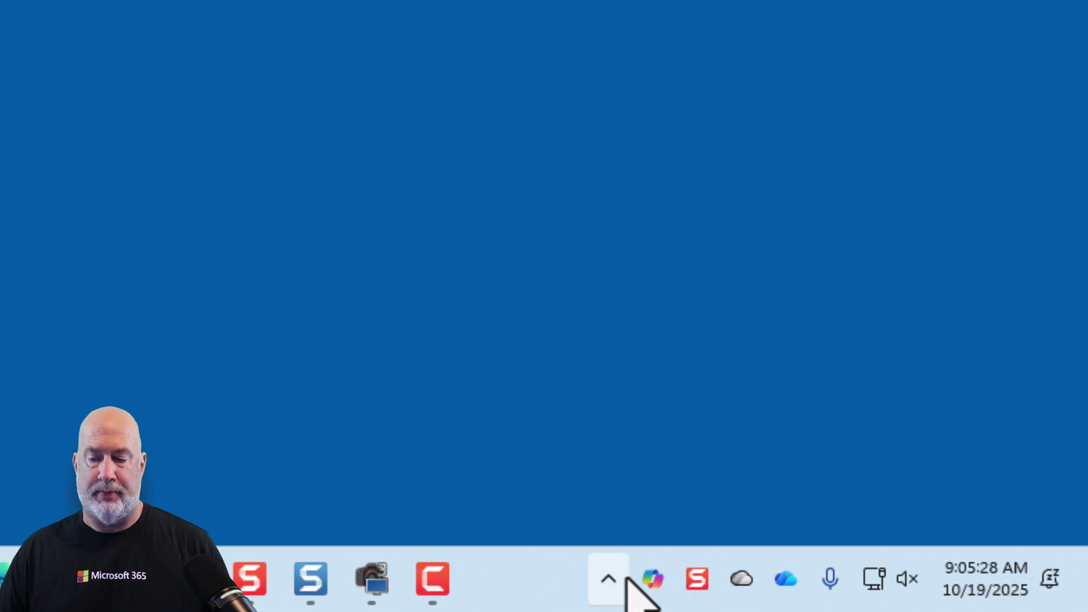
{"action": "left_click_drag", "start_coordinate": [652, 579], "coordinate": [612, 586]}
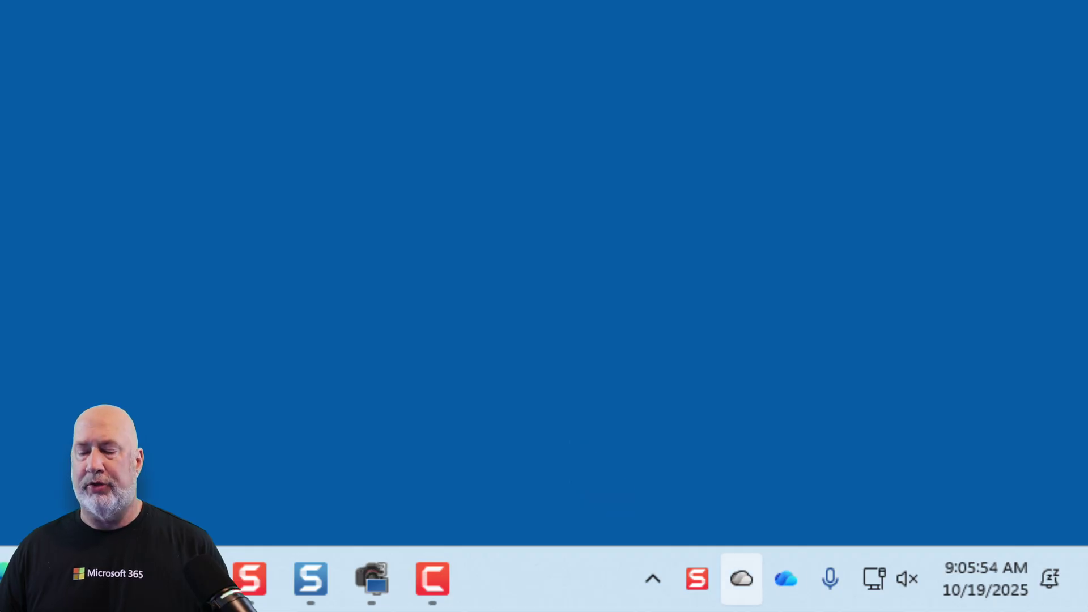
- Check the OneDrive tray icon's sync status tooltip
{"action": "mouse_move", "coordinate": [786, 581]}
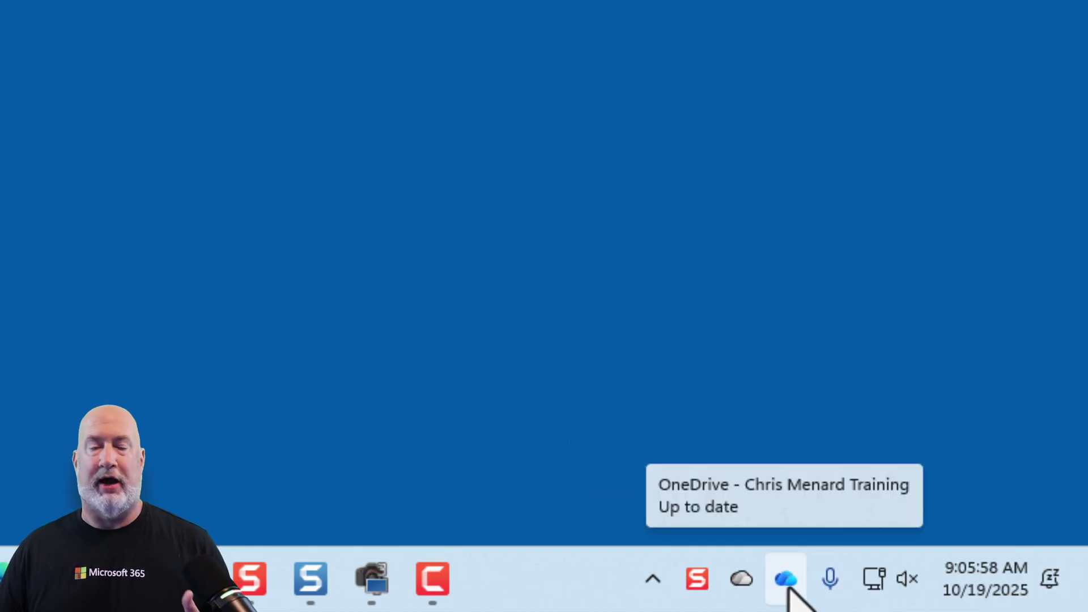
- Open the OneDrive status panel, peek at its settings menu, then dismiss the panel
{"action": "left_click", "coordinate": [787, 587]}
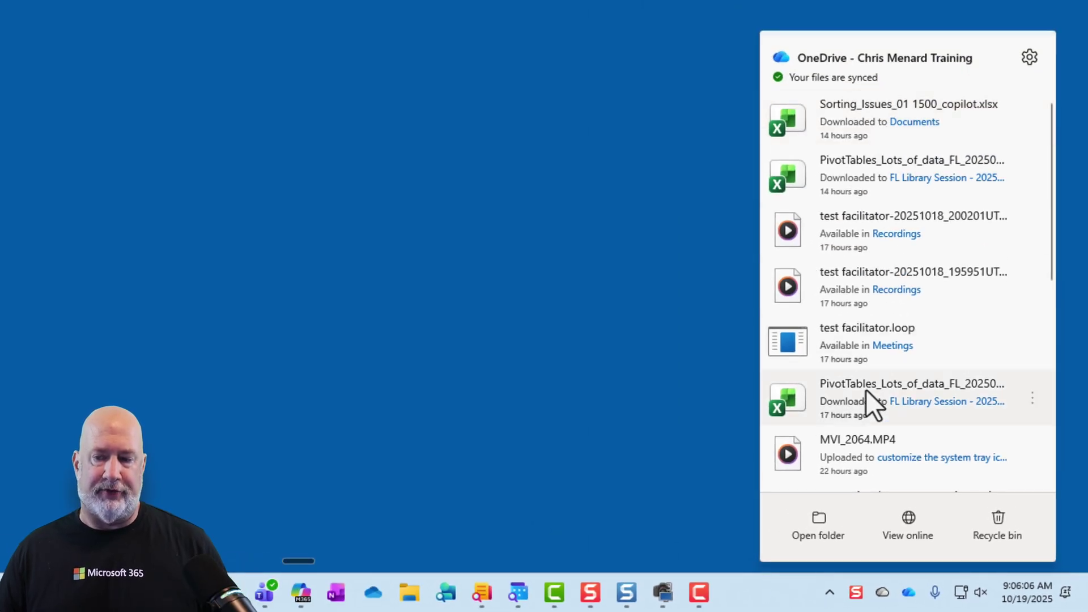
{"action": "left_click", "coordinate": [1029, 57]}
{"action": "left_click", "coordinate": [1029, 57]}
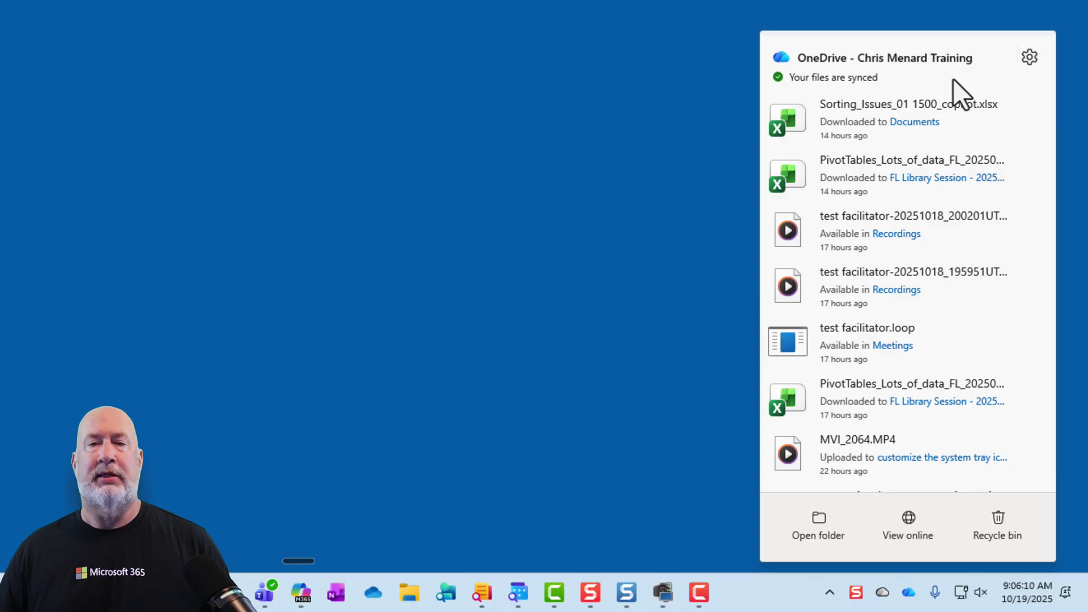
{"action": "left_click", "coordinate": [554, 98]}
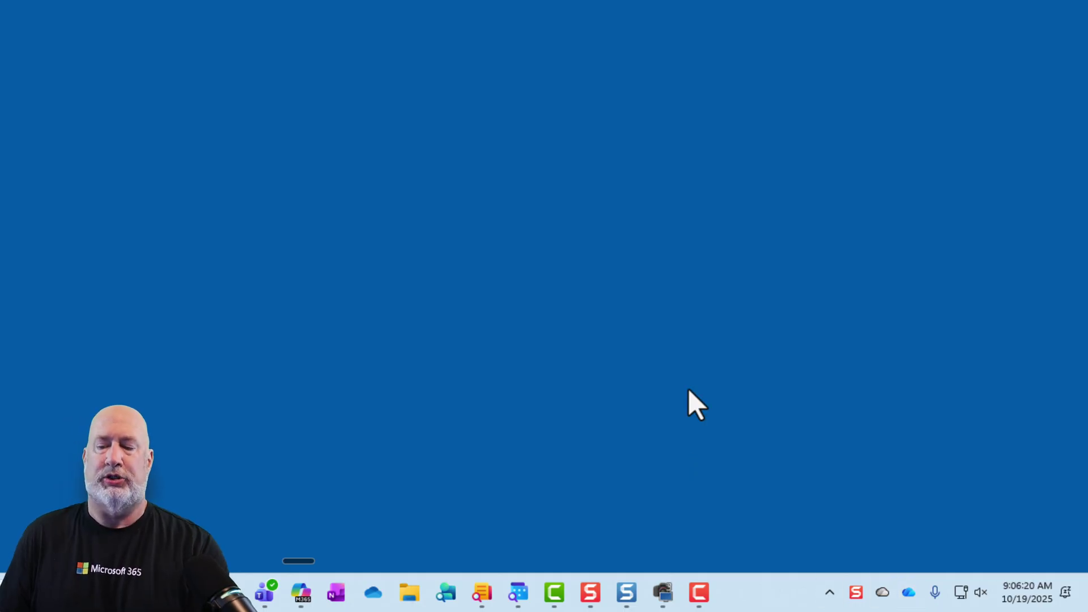
- Open the Show hidden icons overflow to view the tucked-away tray apps
{"action": "left_click", "coordinate": [831, 594]}
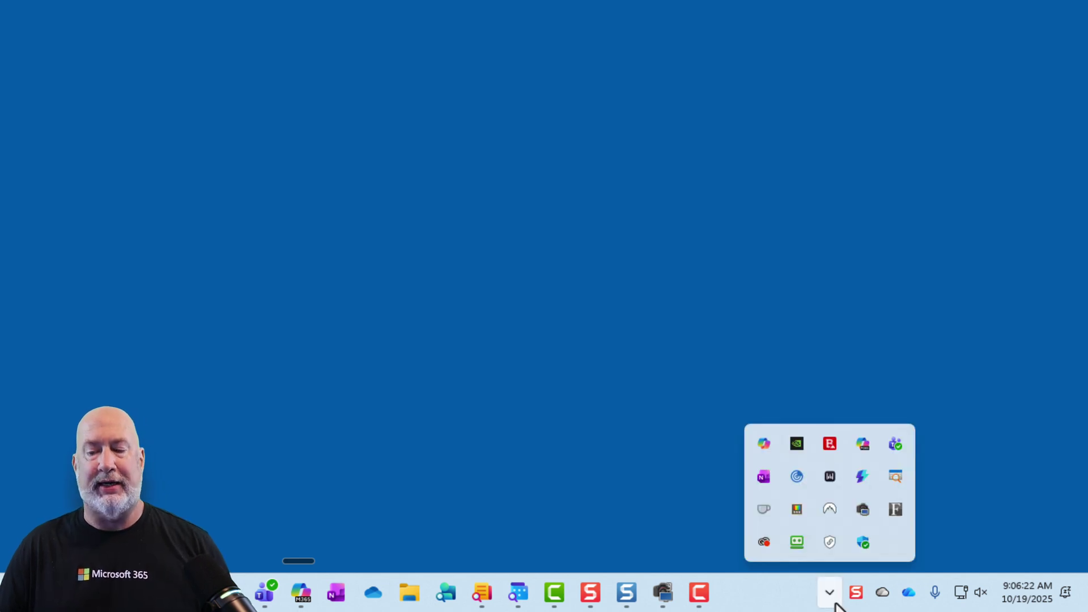